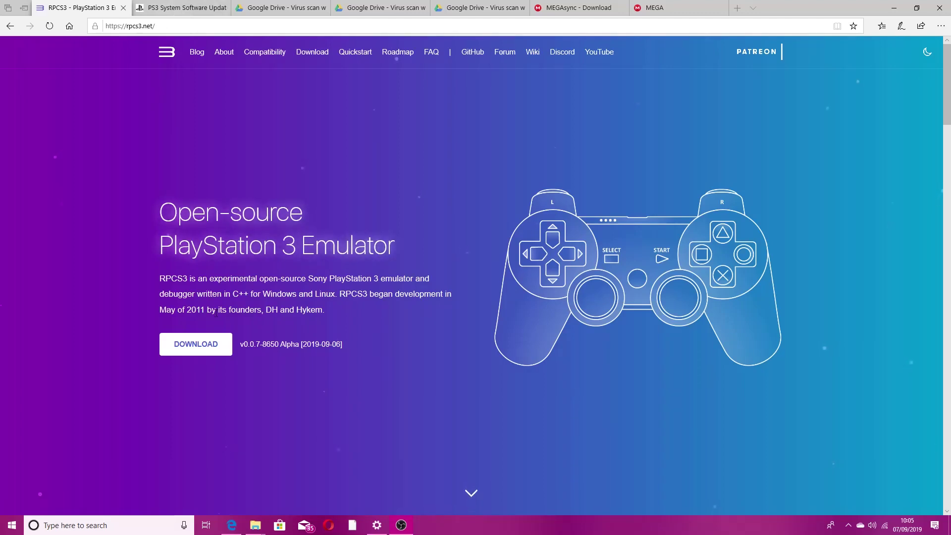
# - Go from the rpcs3.net home page to the RPCS3 Download page
pyautogui.click(198, 345)
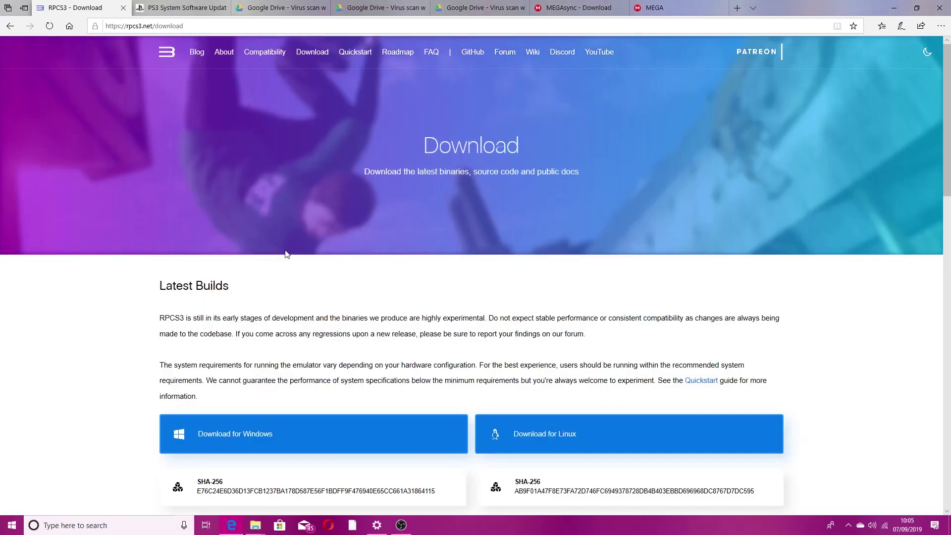
# - Request the 17.0 MB Windows build of RPCS3 and cancel the Save As dialog
pyautogui.click(286, 434)
pyautogui.click(620, 493)
pyautogui.click(610, 485)
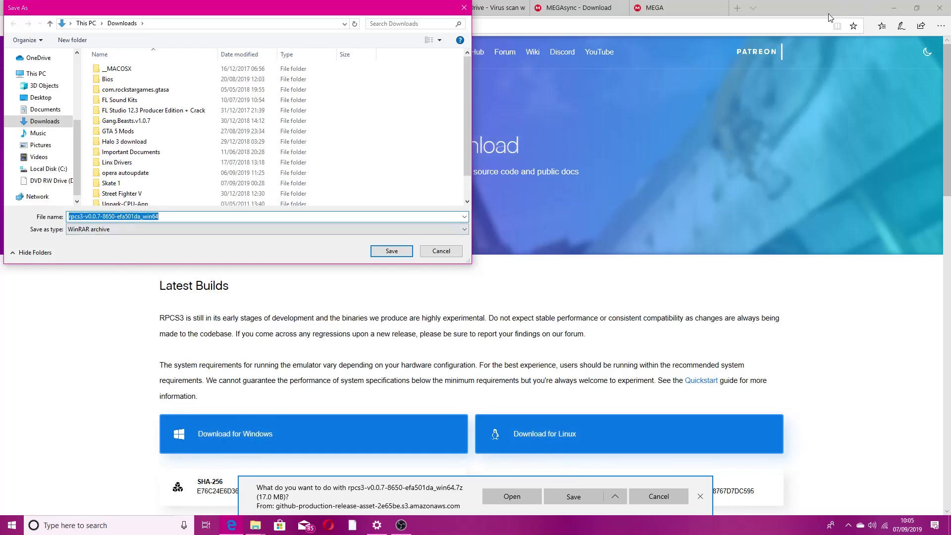
pyautogui.click(476, 146)
pyautogui.click(441, 250)
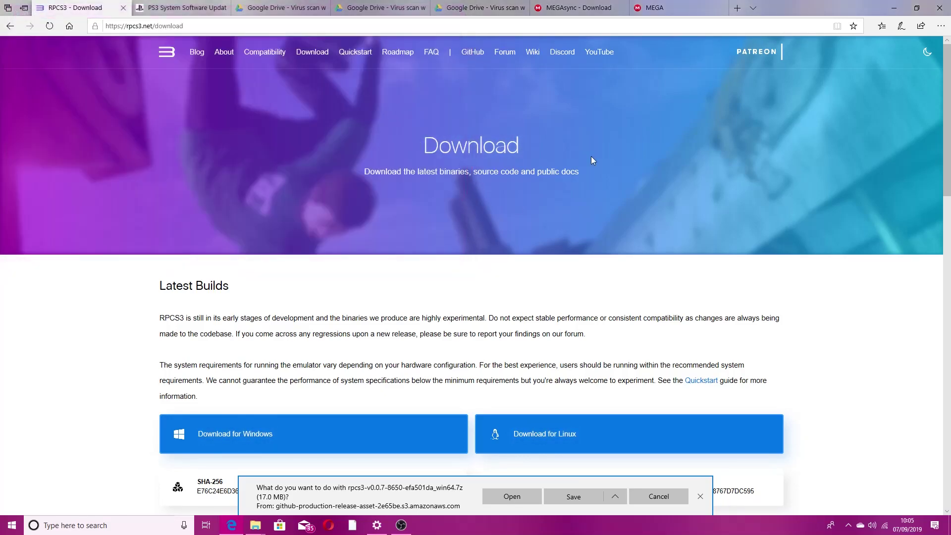
# - Close the Power & sleep window, maximize Edge, and go to the PS3 System Software Update tab
pyautogui.doubleClick(811, 9)
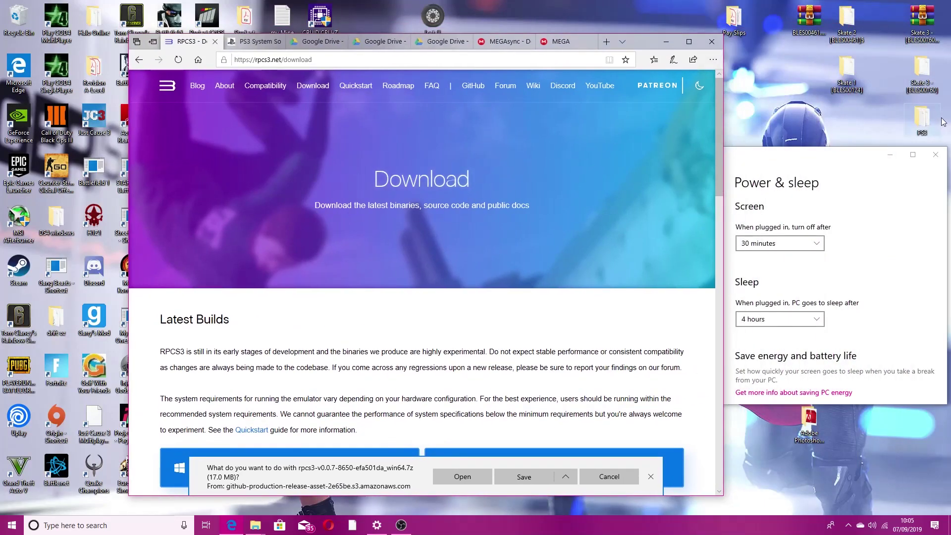
pyautogui.click(935, 154)
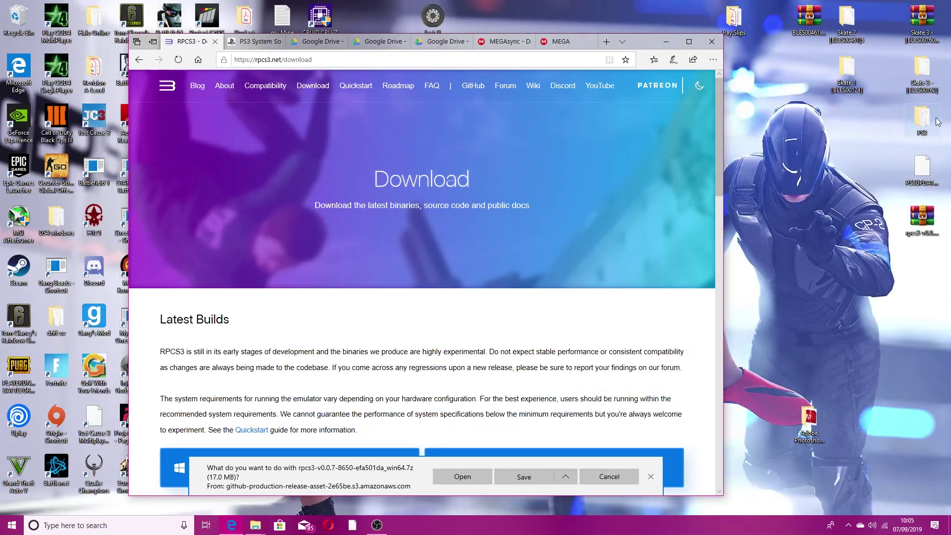
pyautogui.click(679, 42)
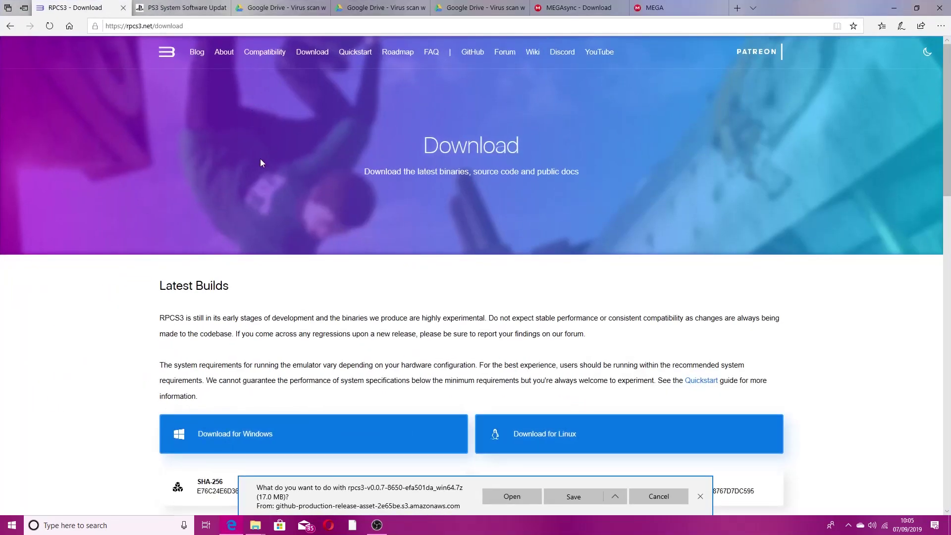
pyautogui.click(179, 8)
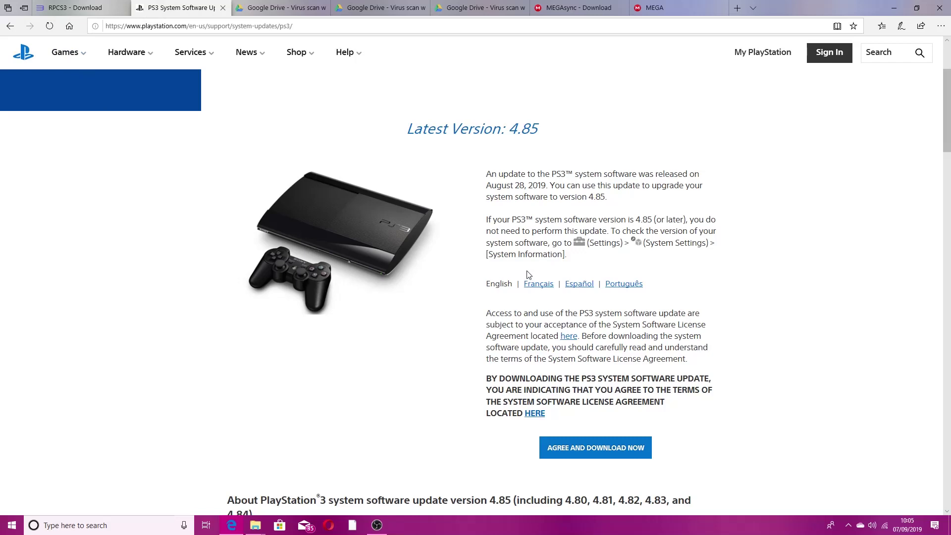
# - Highlight the latest PS3 firmware version, 4.85, then clear the highlight
pyautogui.moveTo(512, 131); pyautogui.dragTo(536, 133)
pyautogui.click(521, 137)
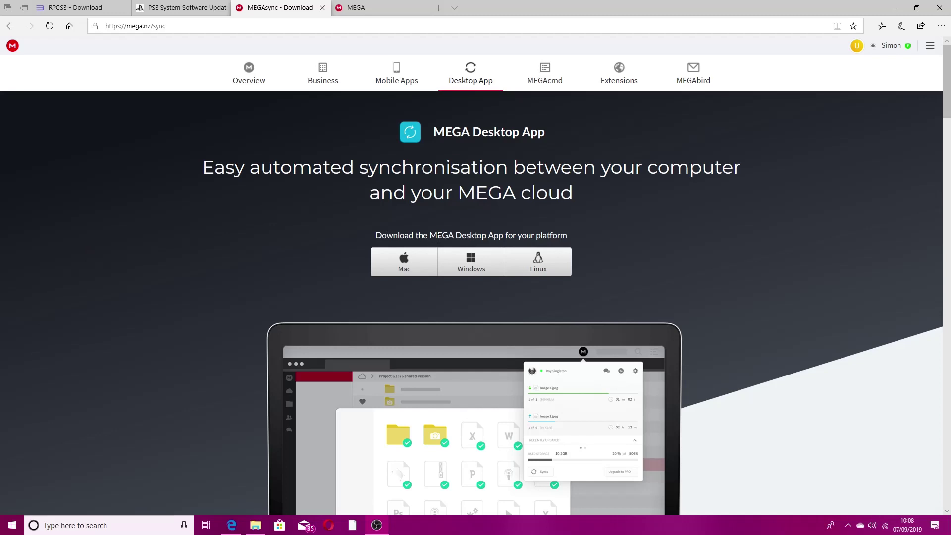
pyautogui.click(452, 261)
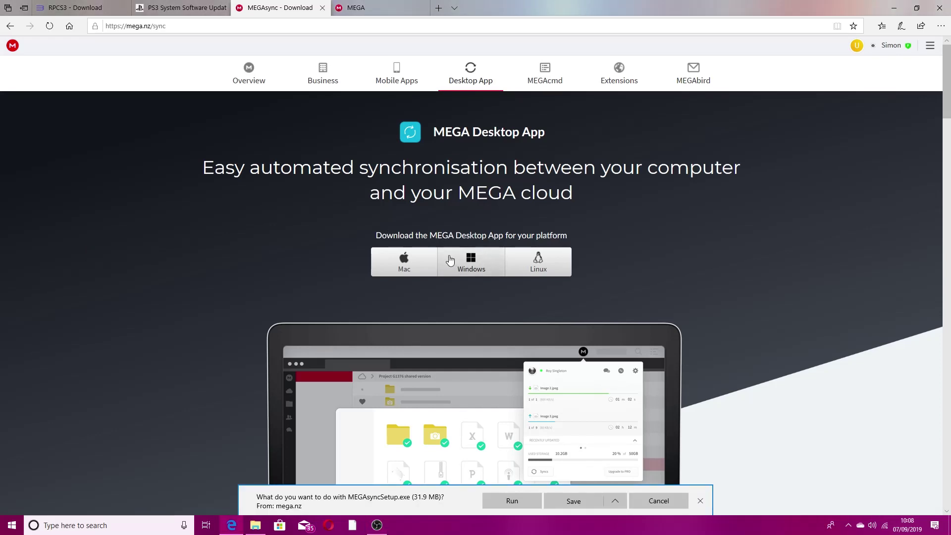
pyautogui.click(673, 501)
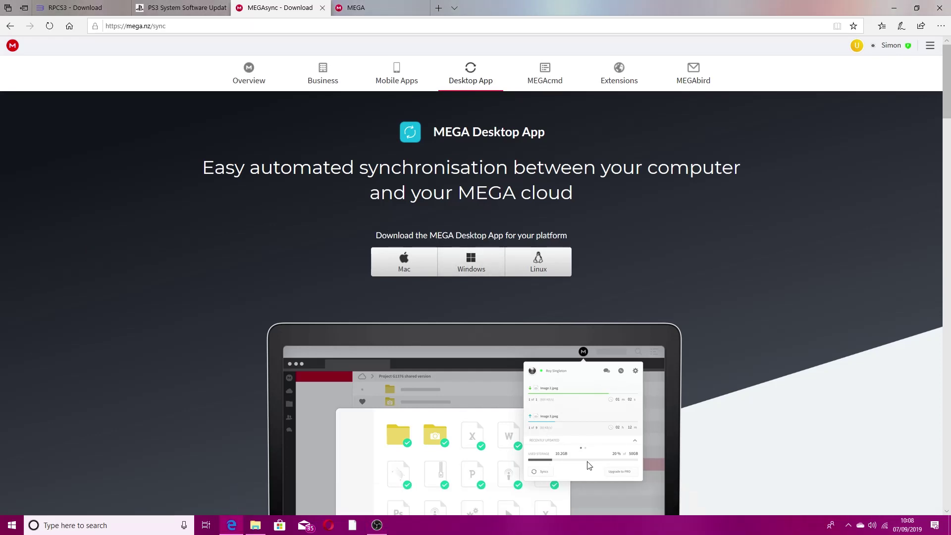
pyautogui.click(849, 526)
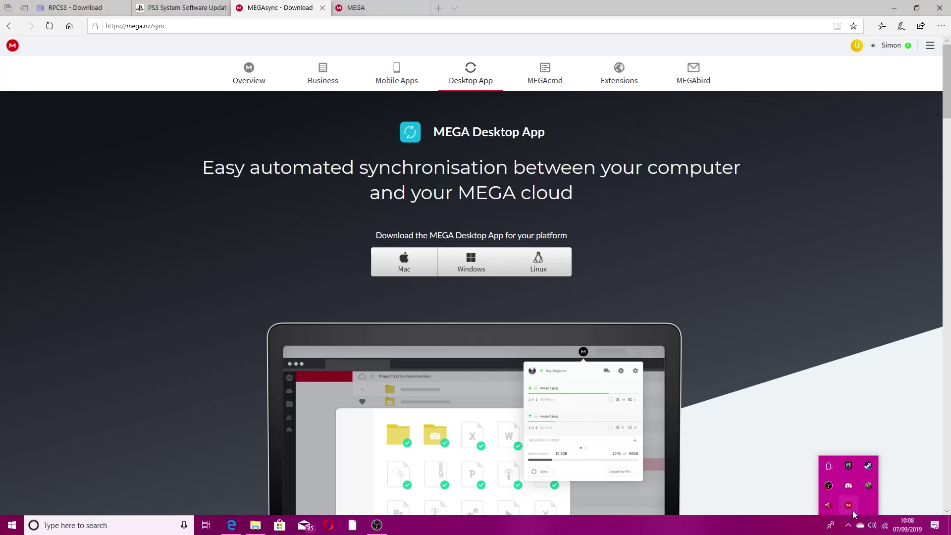
pyautogui.click(849, 505)
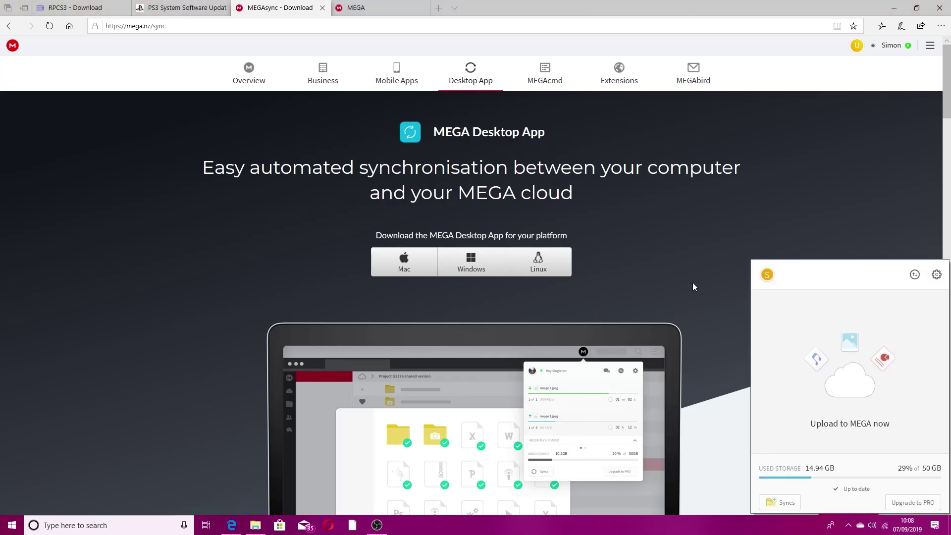
pyautogui.click(574, 265)
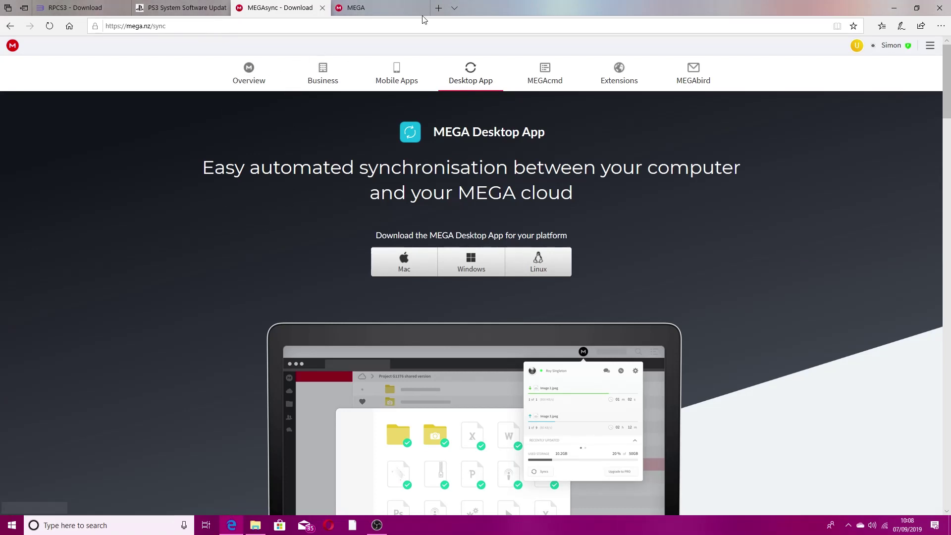
# - Download the shared Skate 1 [BLES00124] folder as a ZIP to the default folder
pyautogui.click(365, 6)
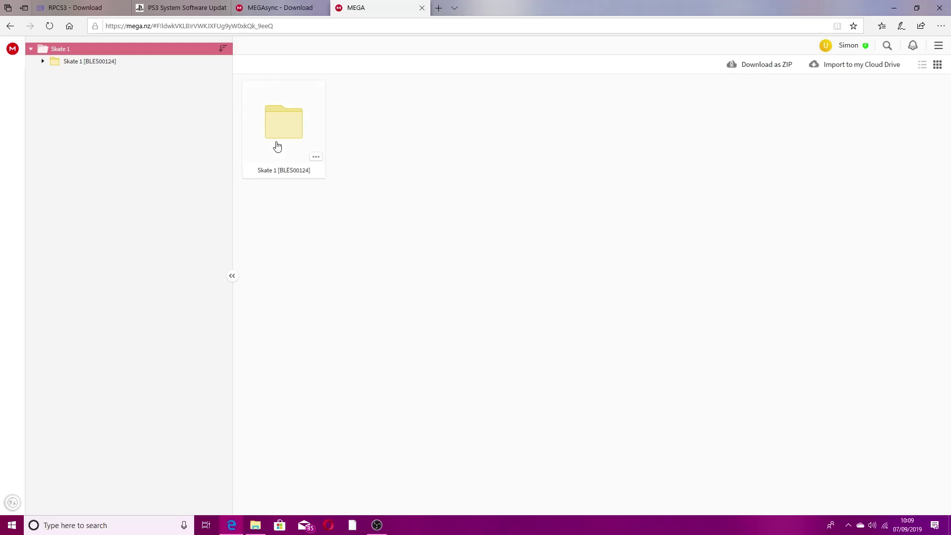
pyautogui.click(753, 70)
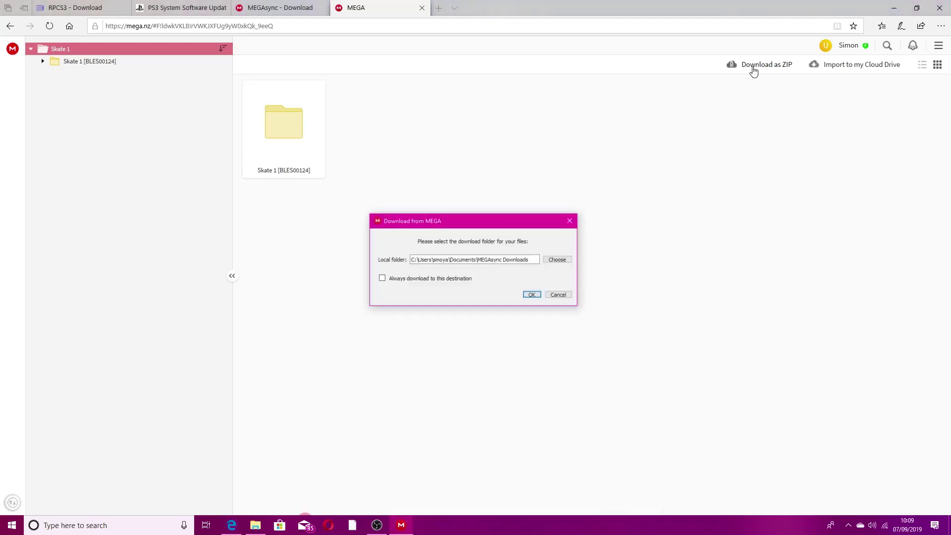
pyautogui.click(534, 287)
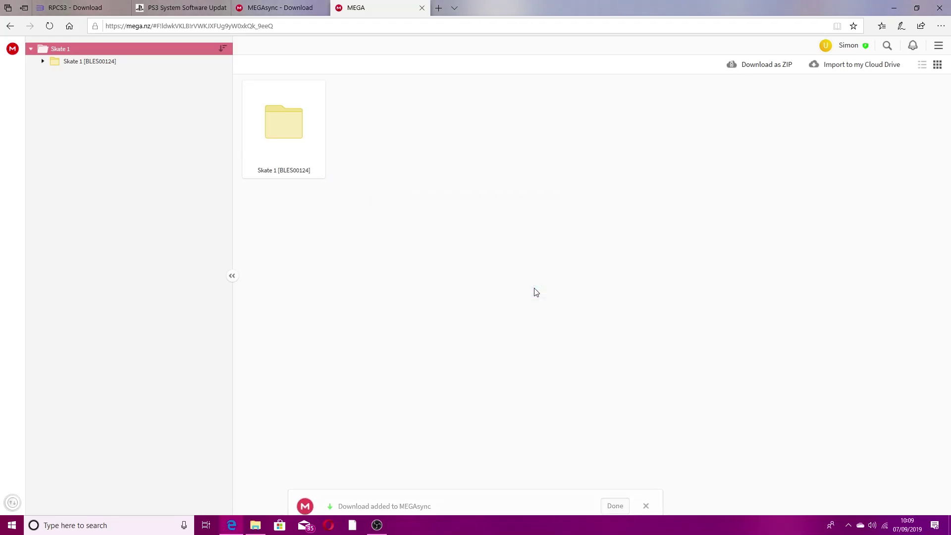
# - Pause all transfers in the MEGAsync tray panel, then close the panel
pyautogui.click(849, 525)
pyautogui.click(852, 509)
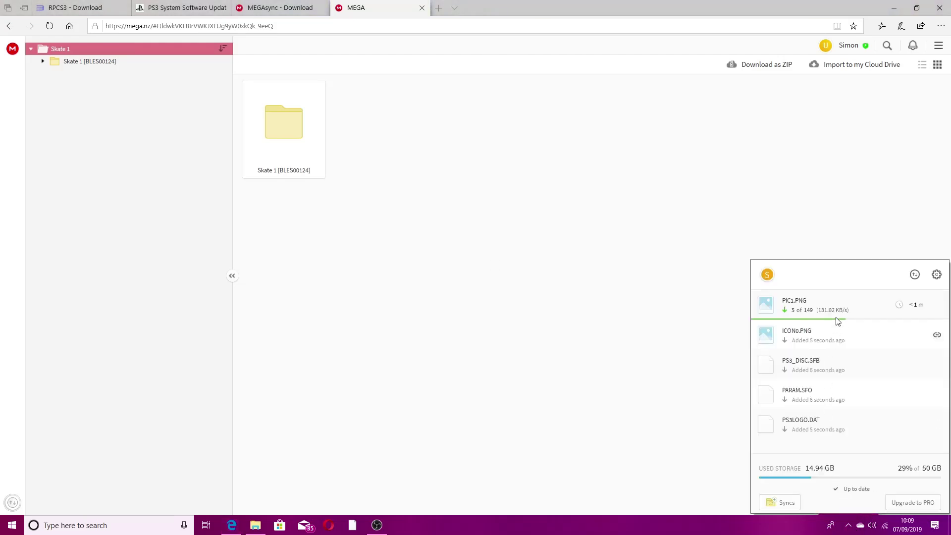
pyautogui.scroll(-2, 882, 396)
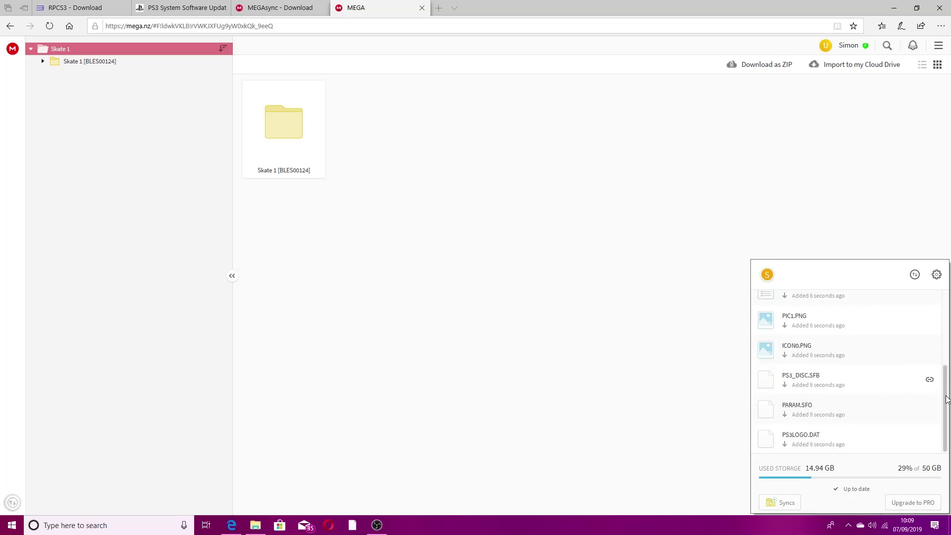
pyautogui.moveTo(947, 378); pyautogui.dragTo(947, 316)
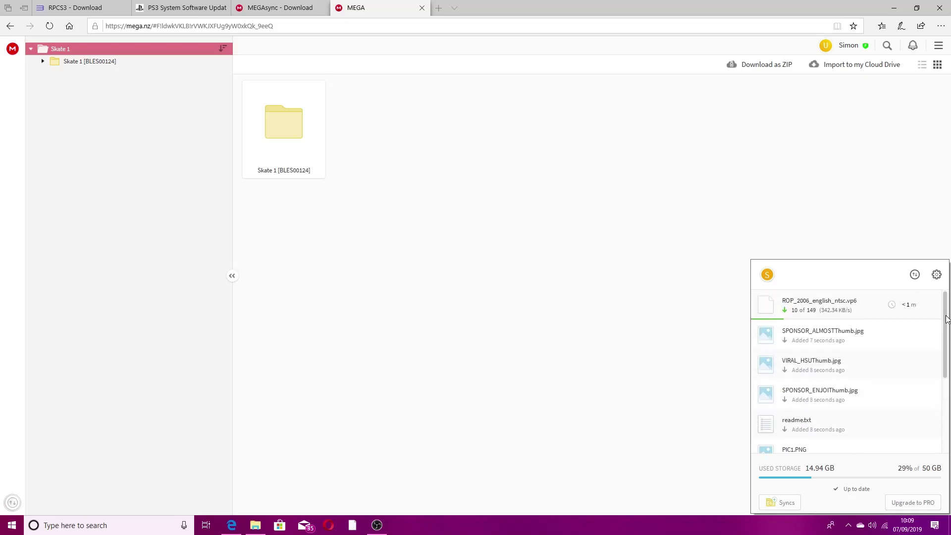
pyautogui.click(840, 489)
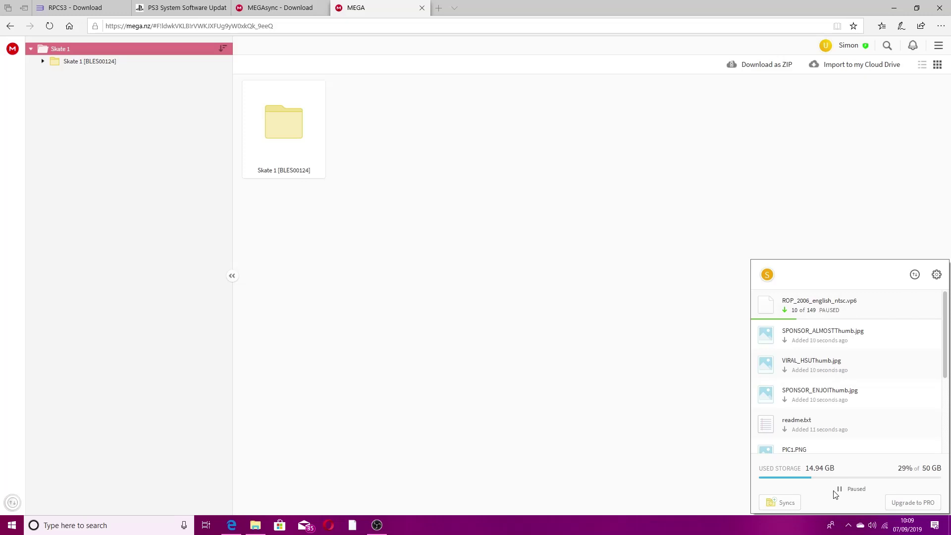
pyautogui.click(398, 205)
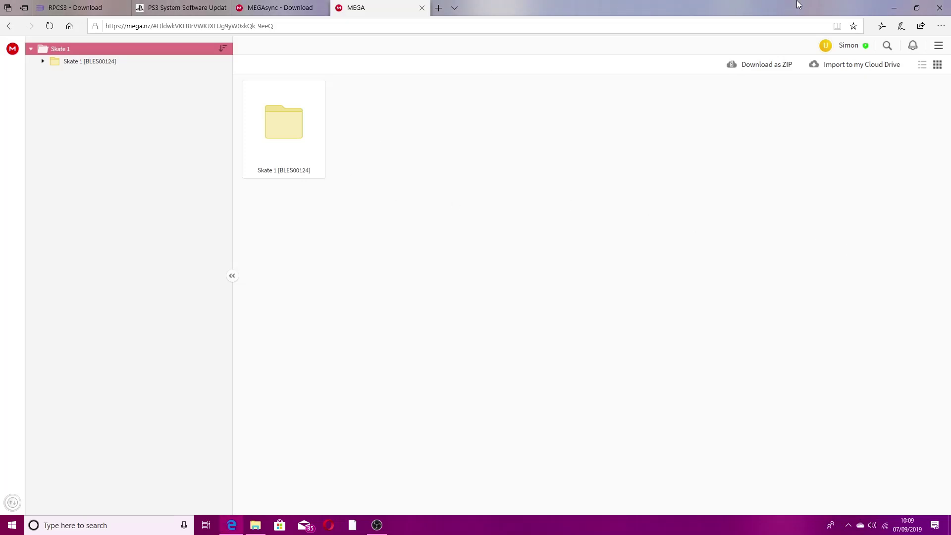
# - Open the desktop Skate 1 [BLES00124] folder, then close it again
pyautogui.click(896, 5)
pyautogui.doubleClick(864, 88)
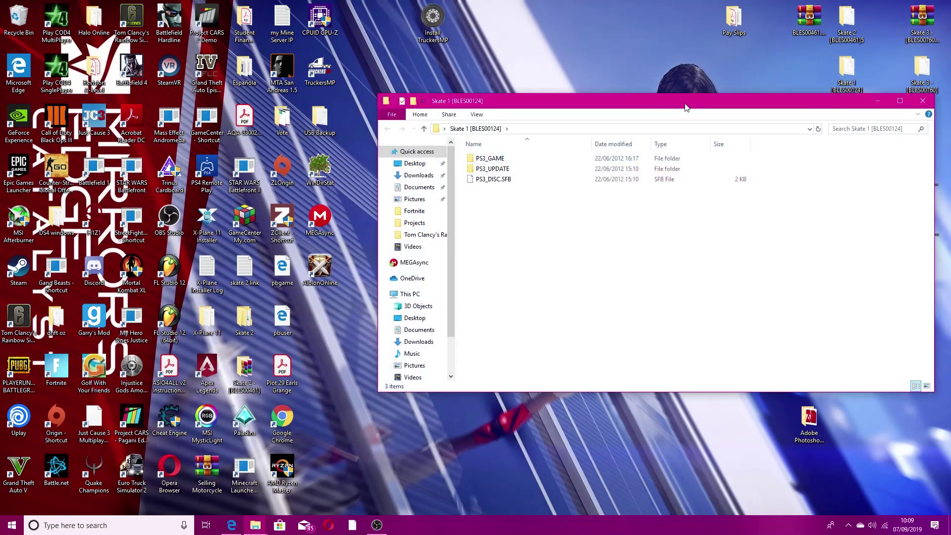
pyautogui.moveTo(686, 106); pyautogui.dragTo(648, 125)
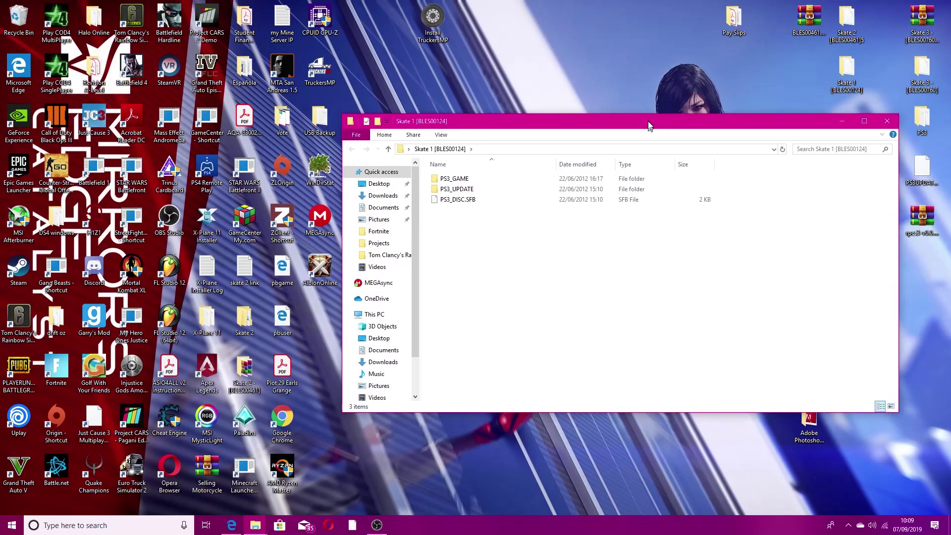
pyautogui.click(876, 120)
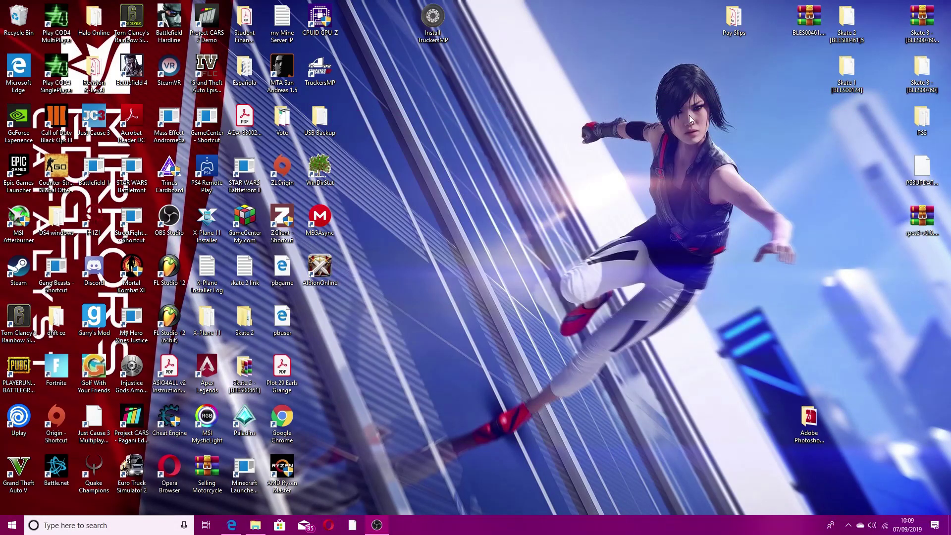
# - Open the desktop PS3 folder and select the rpcs3 application
pyautogui.doubleClick(924, 119)
pyautogui.scroll(-2, 545, 283)
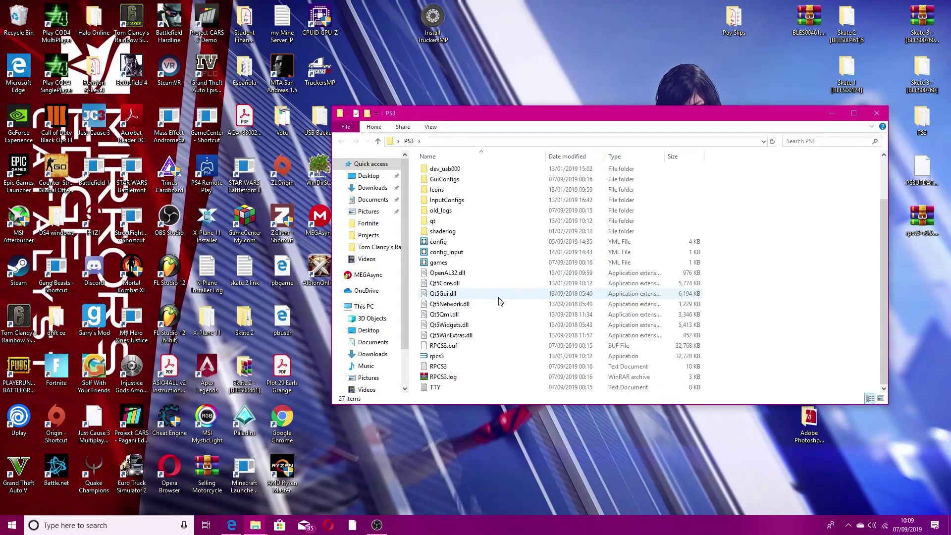
pyautogui.click(450, 359)
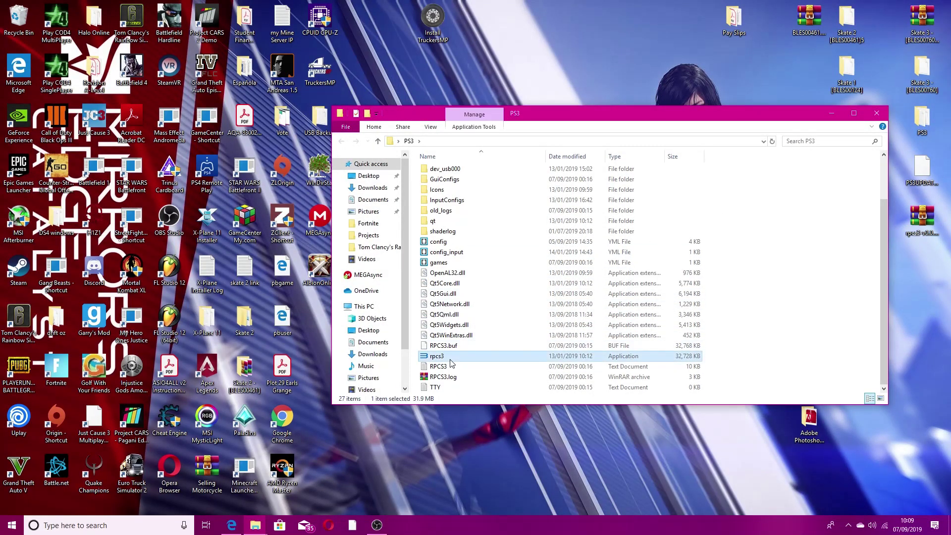
# - Launch rpcs3.exe and install PS3 firmware 4.84 from the desktop PS3UPDAT.PUP file
pyautogui.doubleClick(440, 358)
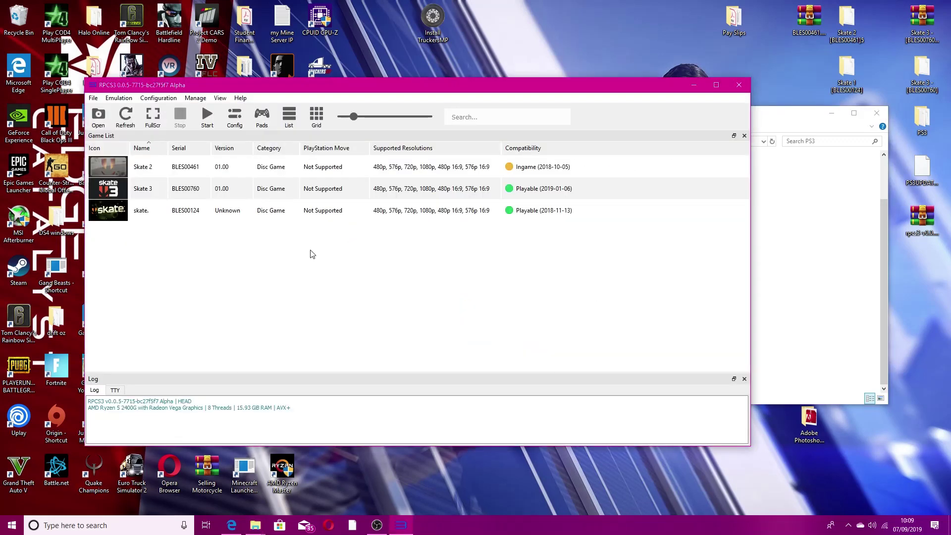
pyautogui.click(100, 101)
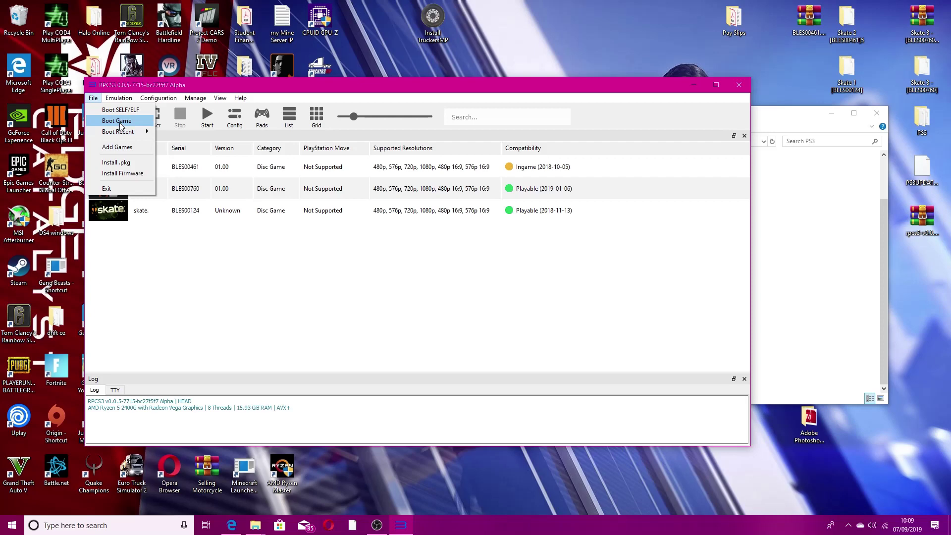
pyautogui.click(130, 174)
pyautogui.scroll(-1, 230, 240)
pyautogui.scroll(5, 230, 241)
pyautogui.scroll(-4, 232, 238)
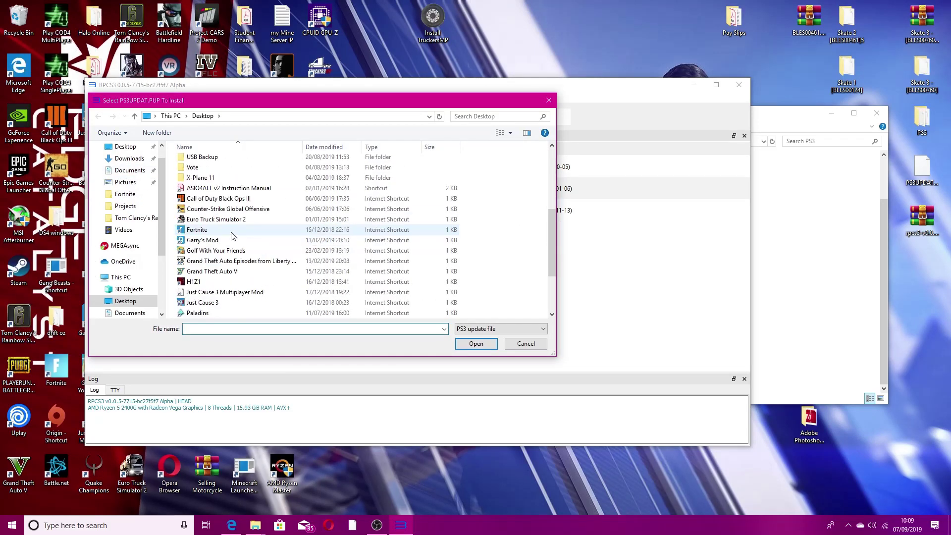
pyautogui.scroll(-3, 232, 236)
pyautogui.click(325, 272)
pyautogui.click(476, 343)
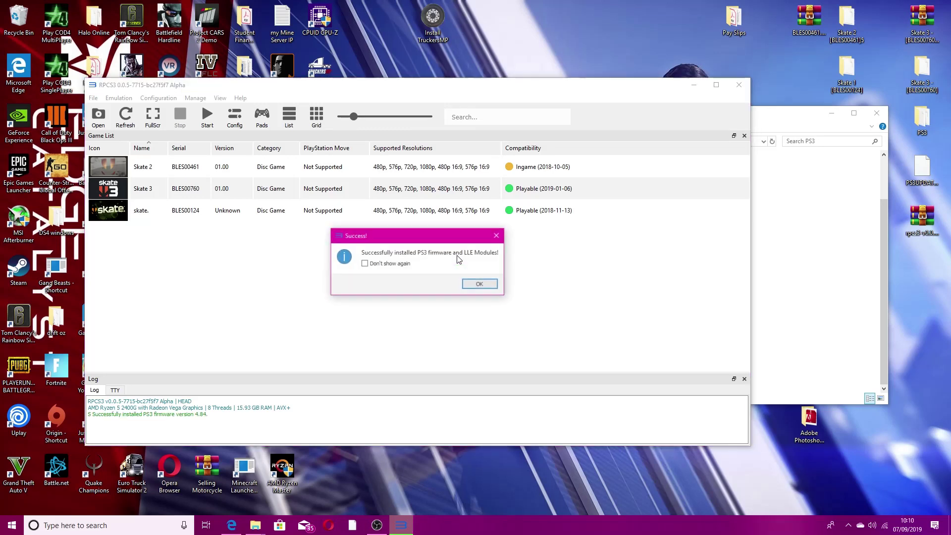
# - Dismiss the Success message, add the desktop Skate 1 [BLES00124] folder via Add Games, and select the Skate entry
pyautogui.click(480, 284)
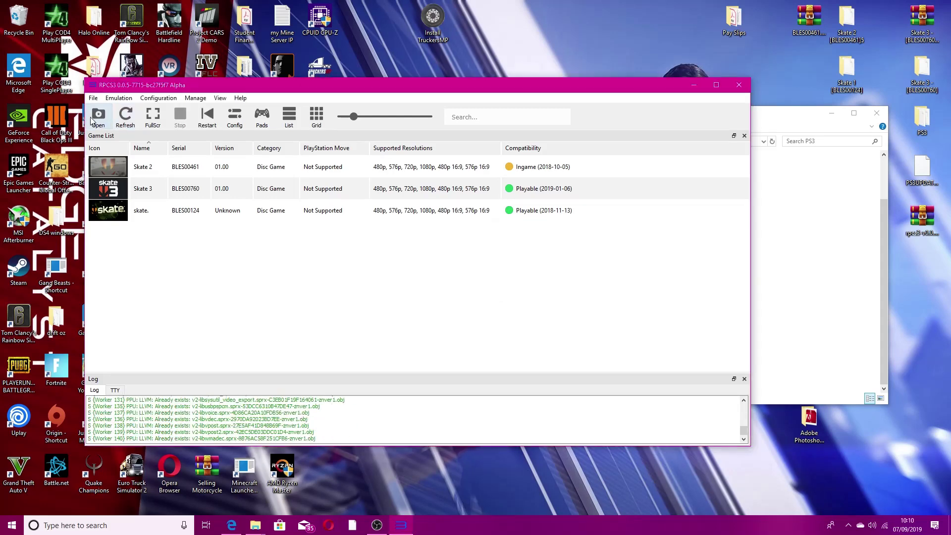
pyautogui.click(95, 98)
pyautogui.click(107, 147)
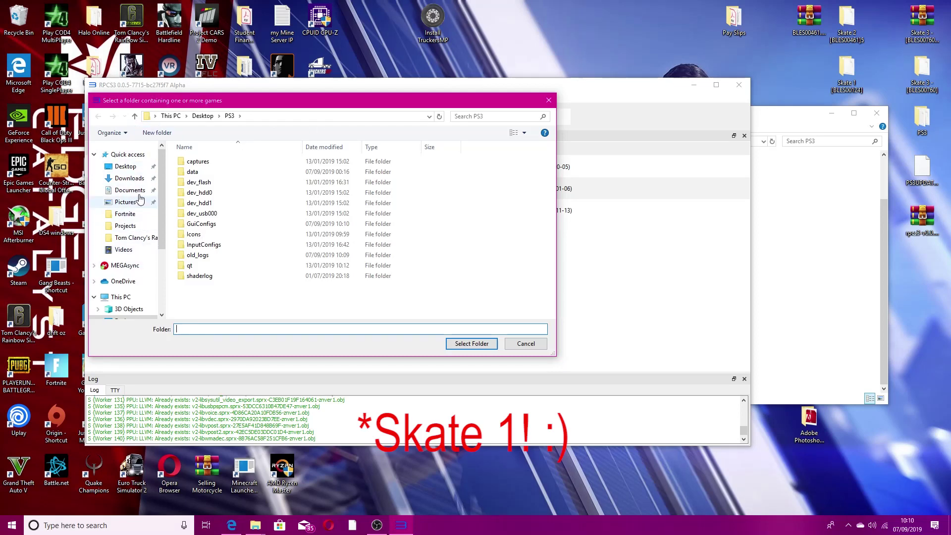
pyautogui.click(127, 166)
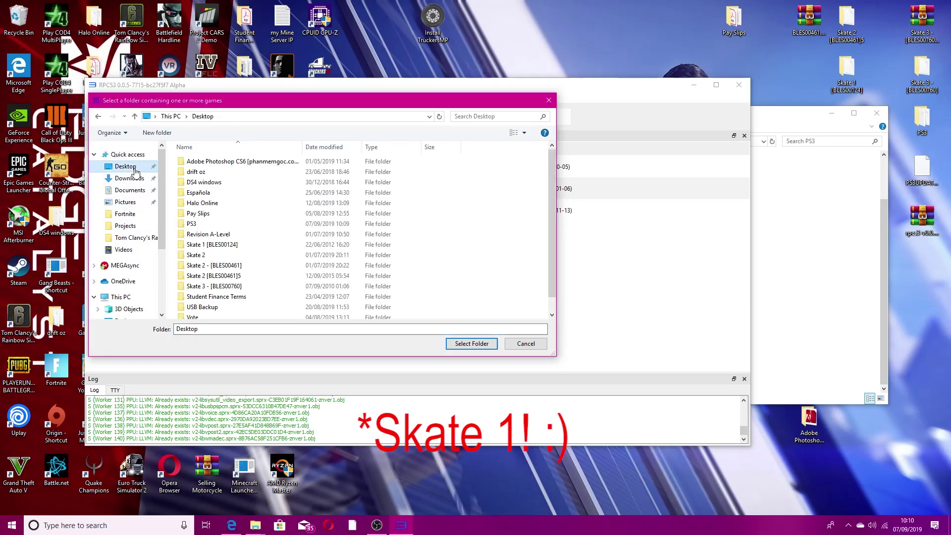
pyautogui.scroll(-1, 265, 214)
pyautogui.click(257, 231)
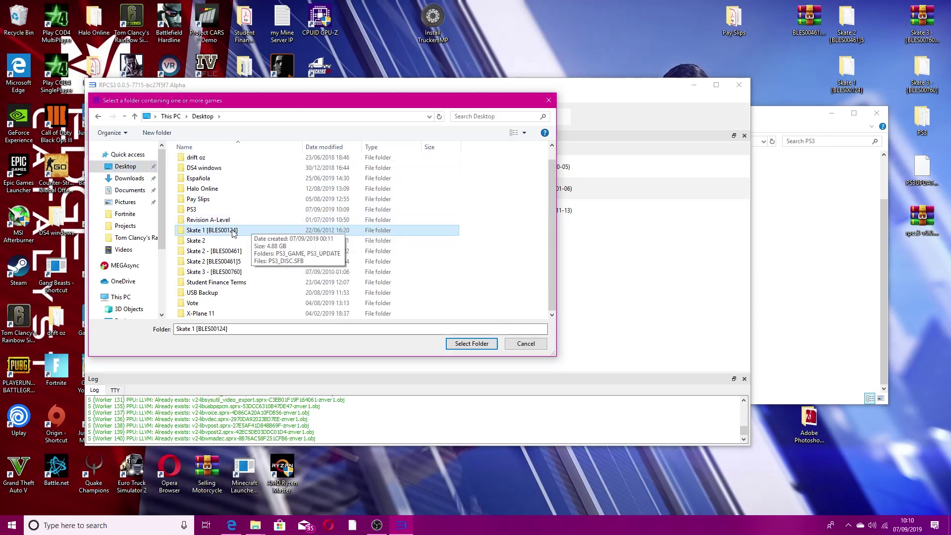
pyautogui.click(470, 344)
pyautogui.click(176, 214)
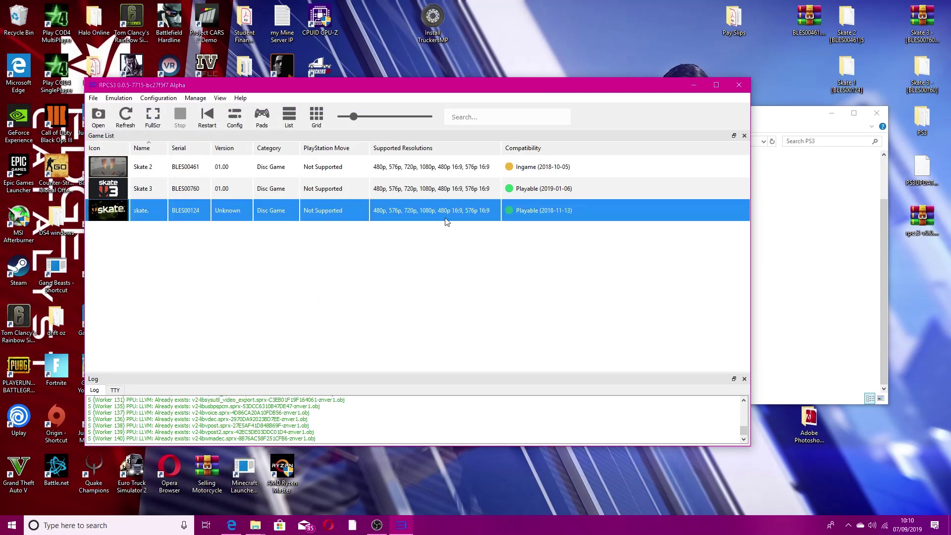
pyautogui.click(262, 116)
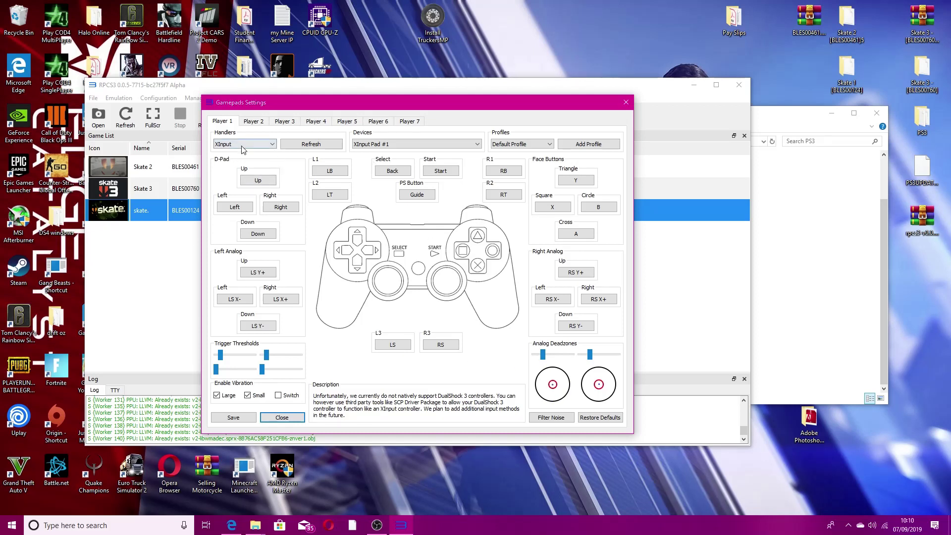
pyautogui.click(258, 145)
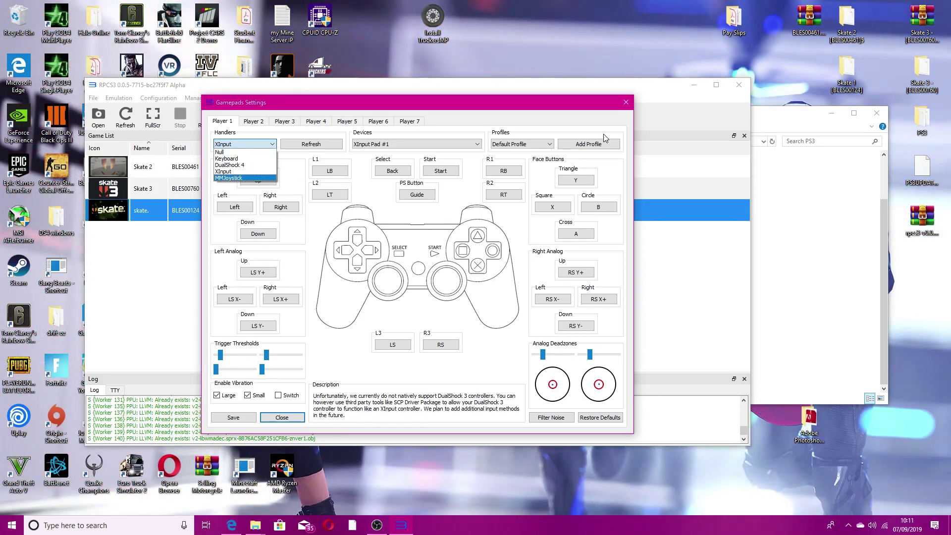
pyautogui.click(626, 104)
pyautogui.click(625, 103)
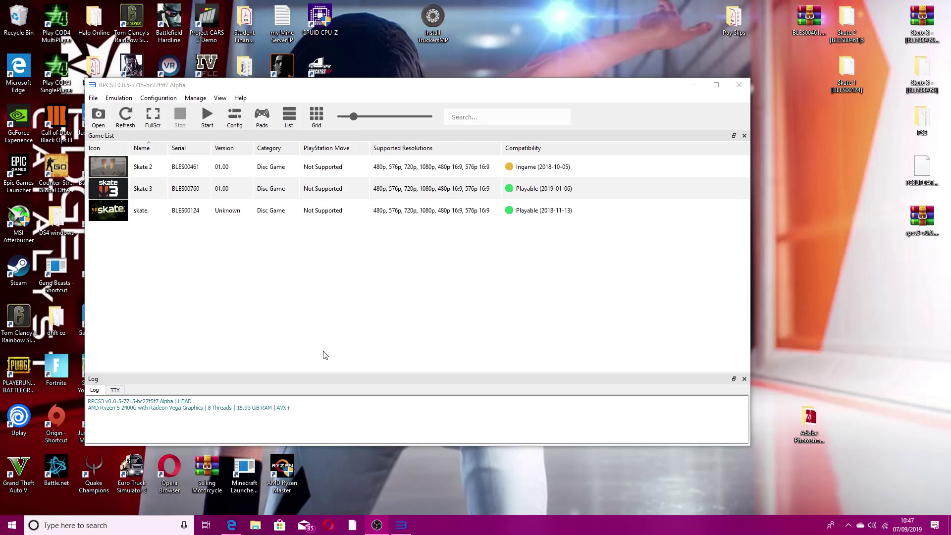
# - Enable SPU loop detection, disable lower SPU thread priority, review Vulkan 1280x720 GPU settings, then close Settings
pyautogui.click(235, 117)
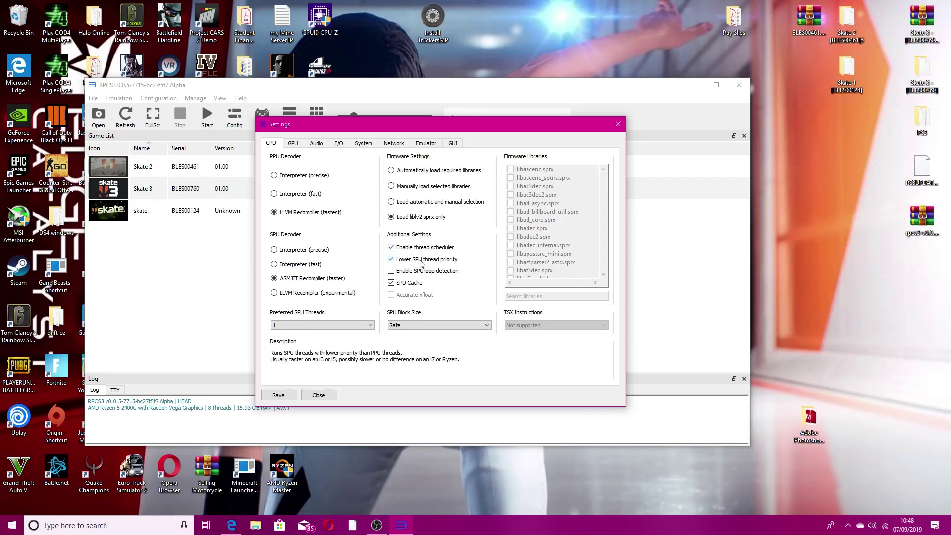
pyautogui.click(391, 271)
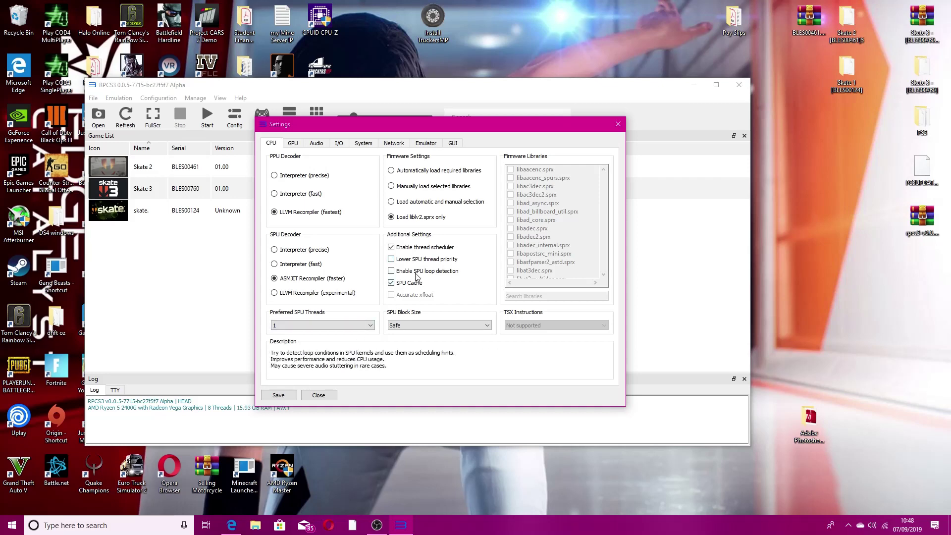
pyautogui.click(293, 144)
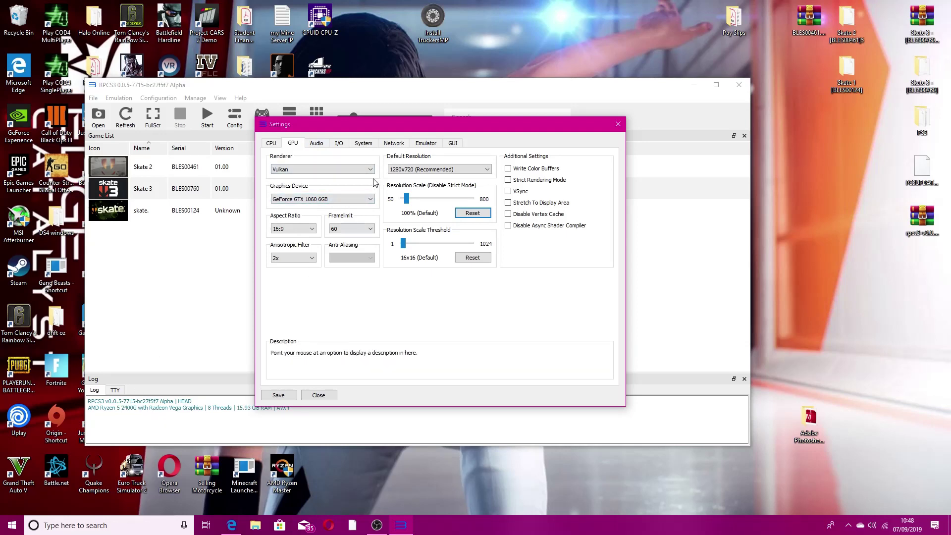
pyautogui.click(275, 144)
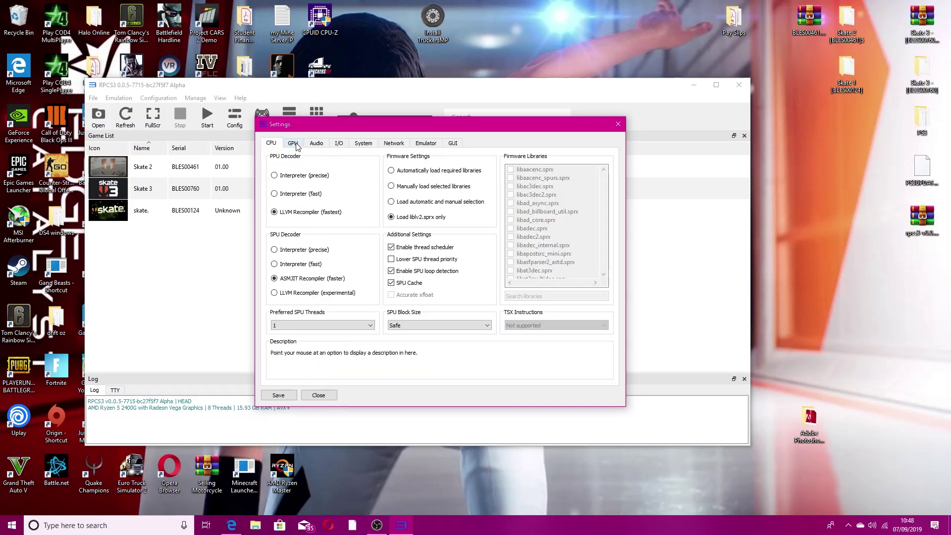
pyautogui.click(293, 144)
pyautogui.moveTo(401, 173)
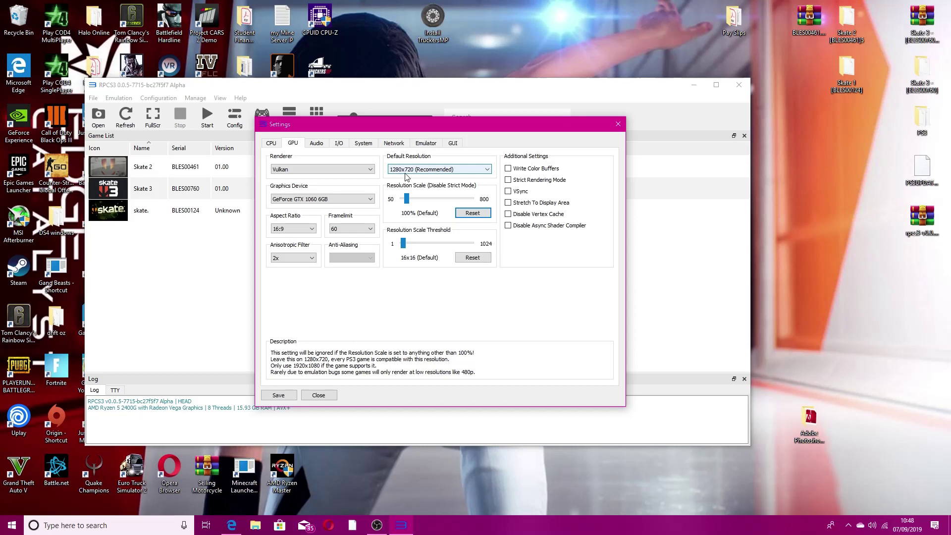
pyautogui.moveTo(408, 217)
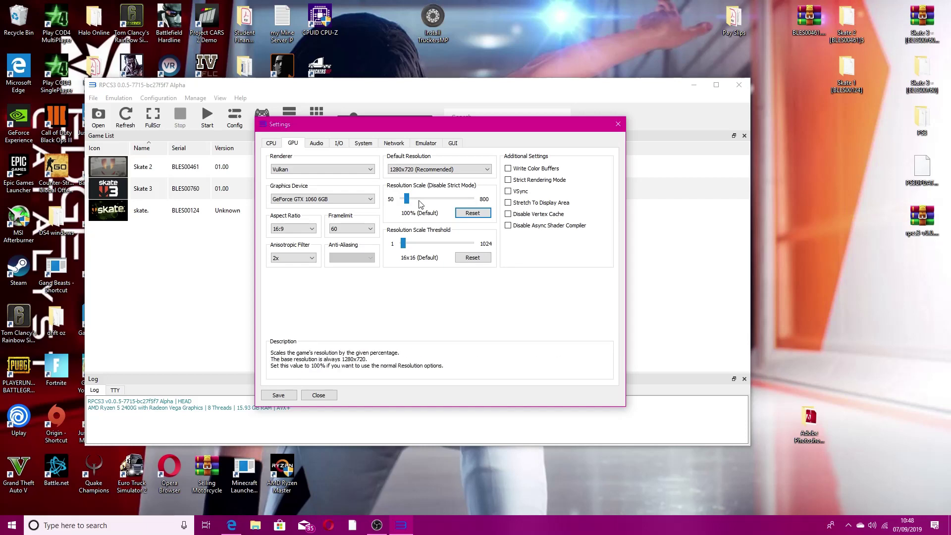
pyautogui.moveTo(460, 172)
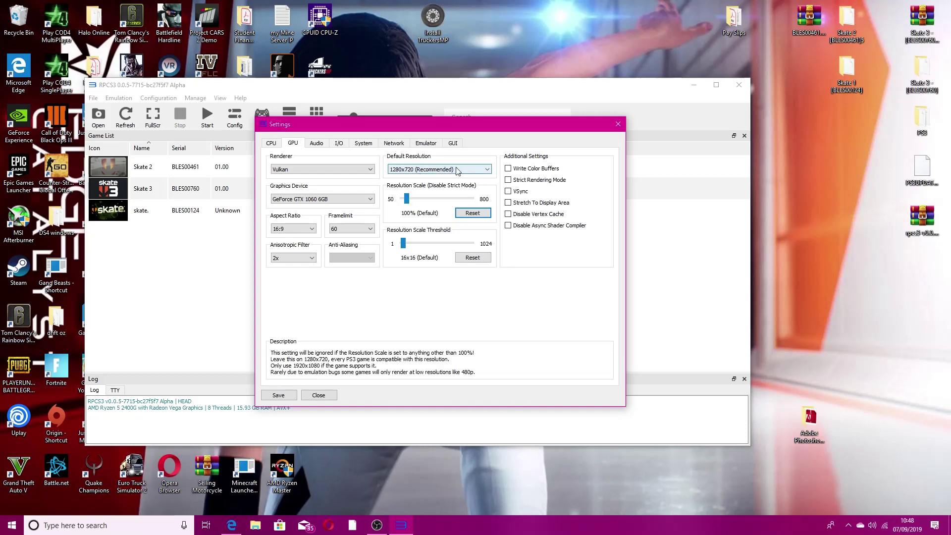
pyautogui.click(316, 396)
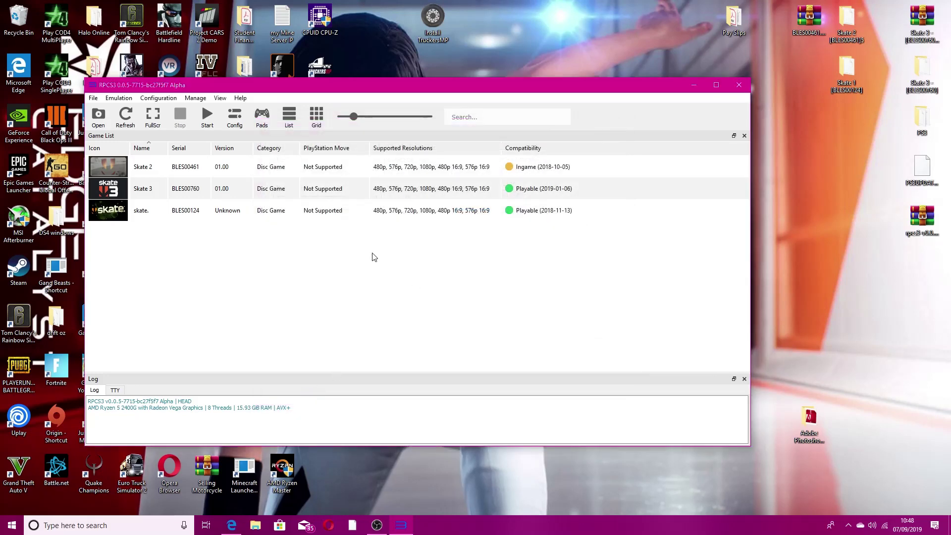
# - Select skate. (BLES00124) in the game list and boot it
pyautogui.click(138, 215)
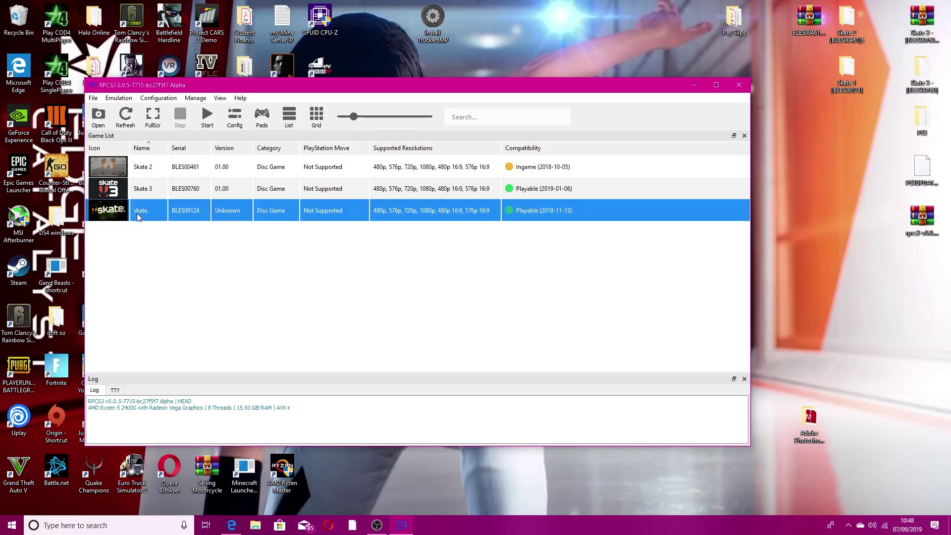
pyautogui.doubleClick(136, 213)
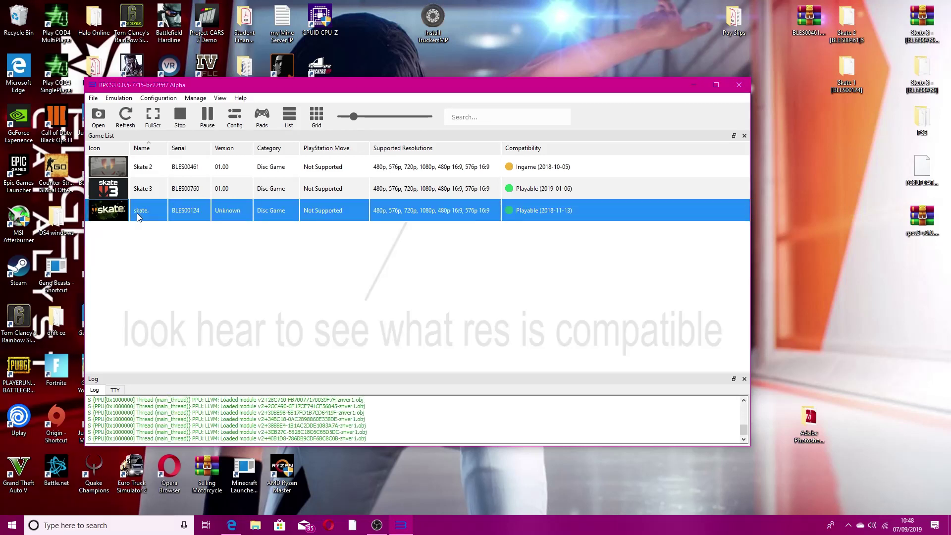